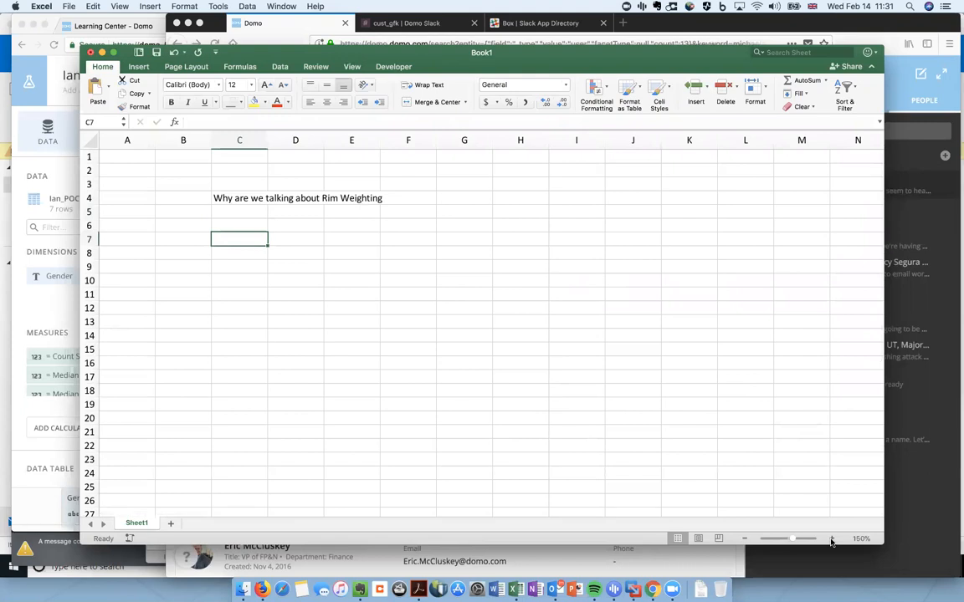
- Enter the heading "Survey Response" in C7 and the row labels M and F in B8 and B9
text(r)
key(BackSpace)
text(Sur)
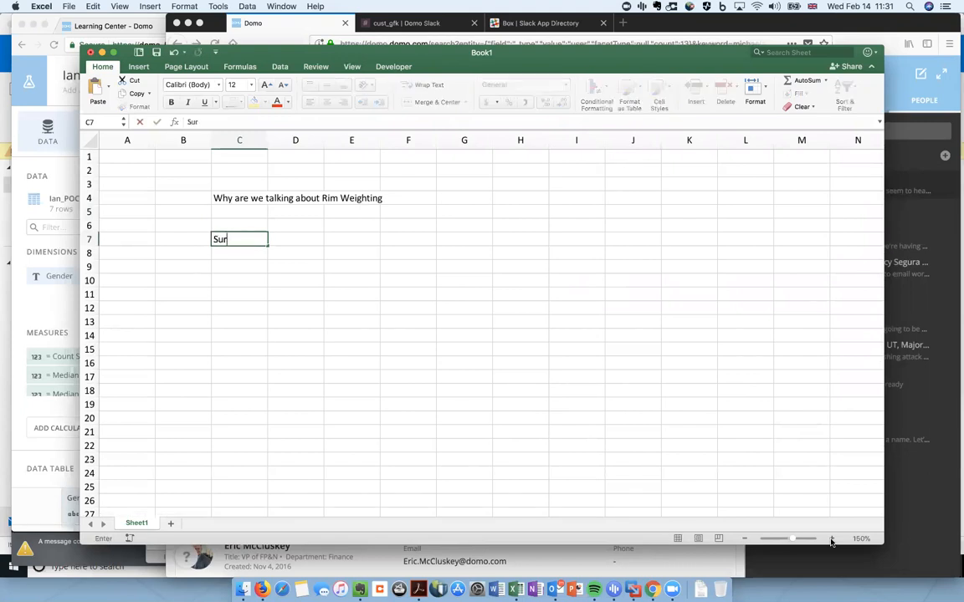
text(vey REsponse)
key(Return)
key(Left)
text(M)
key(Return)
text(F)
- Enter the survey response values 45 for M in C8 and 55 for F in C9
key(Right)
key(Up)
text(45)
key(Return)
text(55)
key(Right)
key(Left)
key(Up)
key(Up)
key(Down)
key(Down)
key(Up)
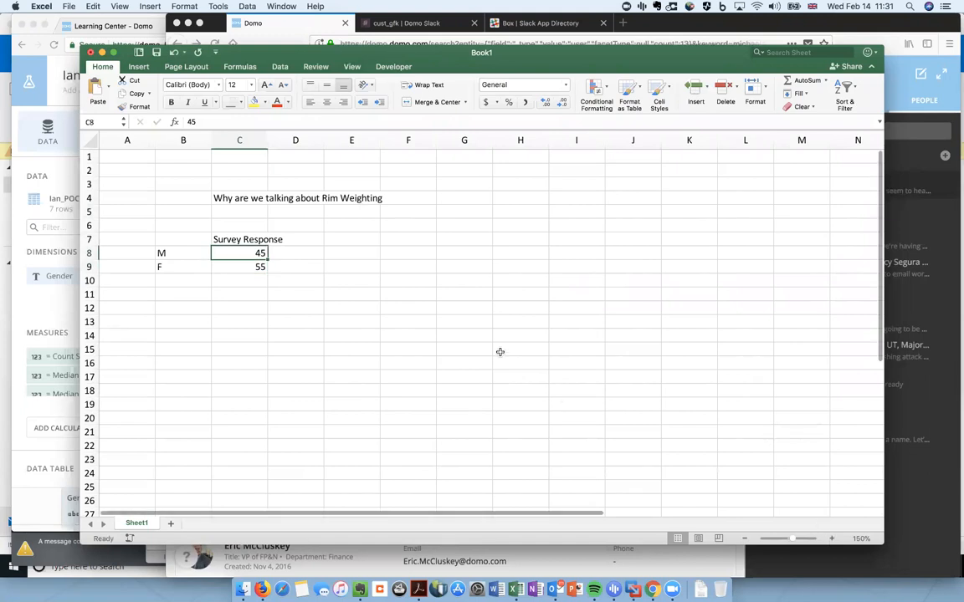
- Widen column C to fit its heading and add a "Population" column in D7:D9 with 48 for M and 52 for F
drag(289, 138, 296, 137)
key(Right)
key(Up)
text(Population)
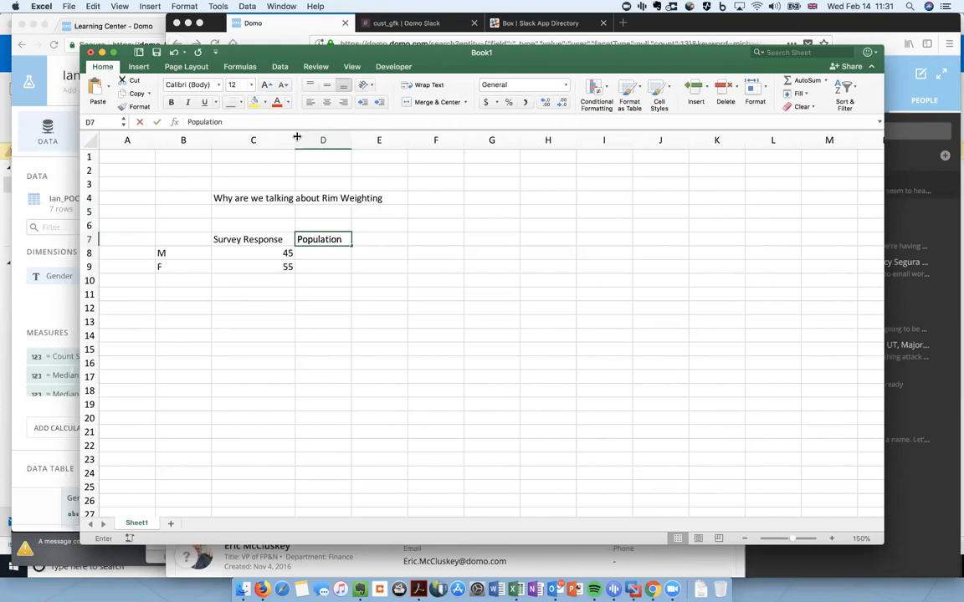
key(Return)
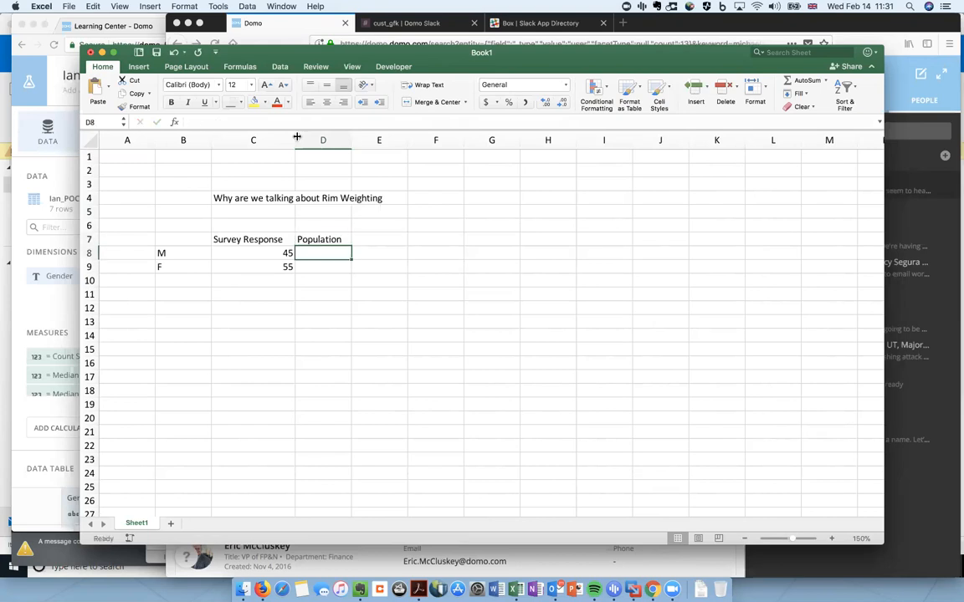
text(48)
key(Return)
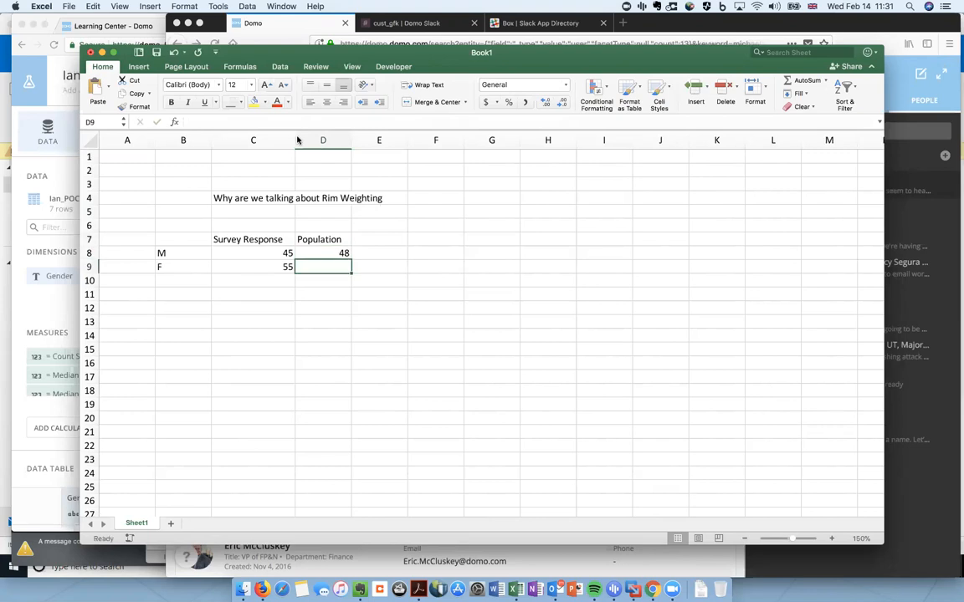
text(52)
key(Return)
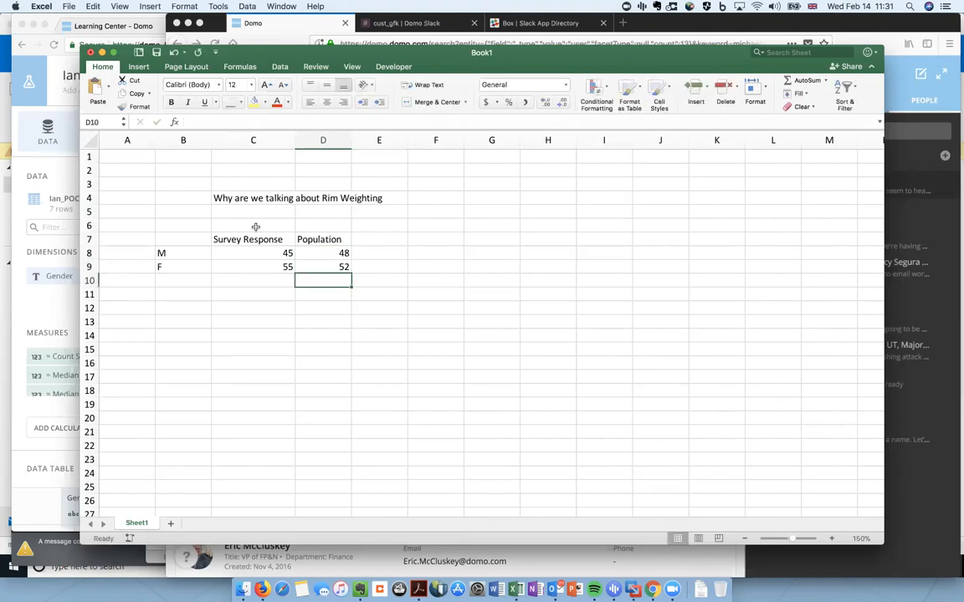
click(251, 267)
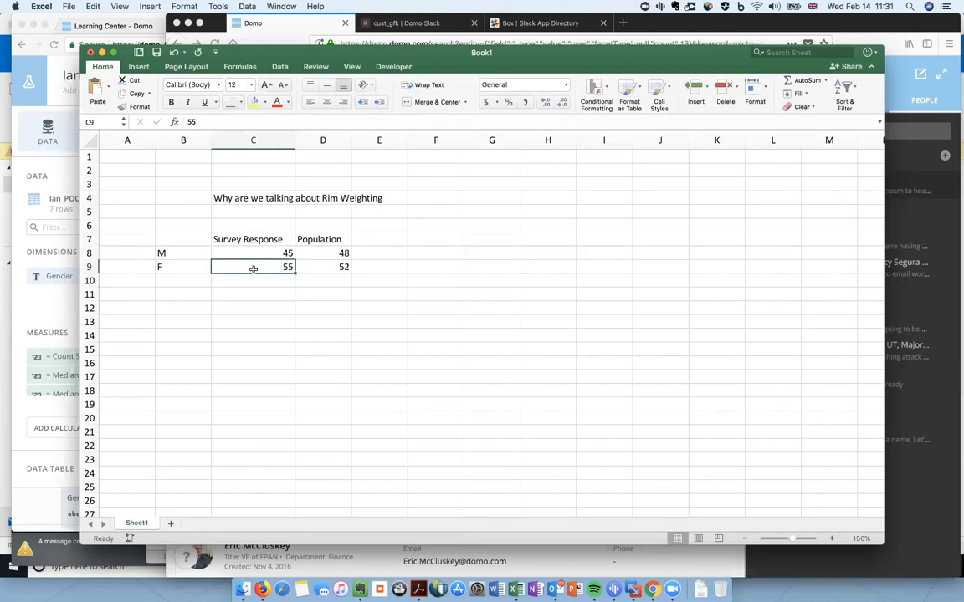
click(320, 270)
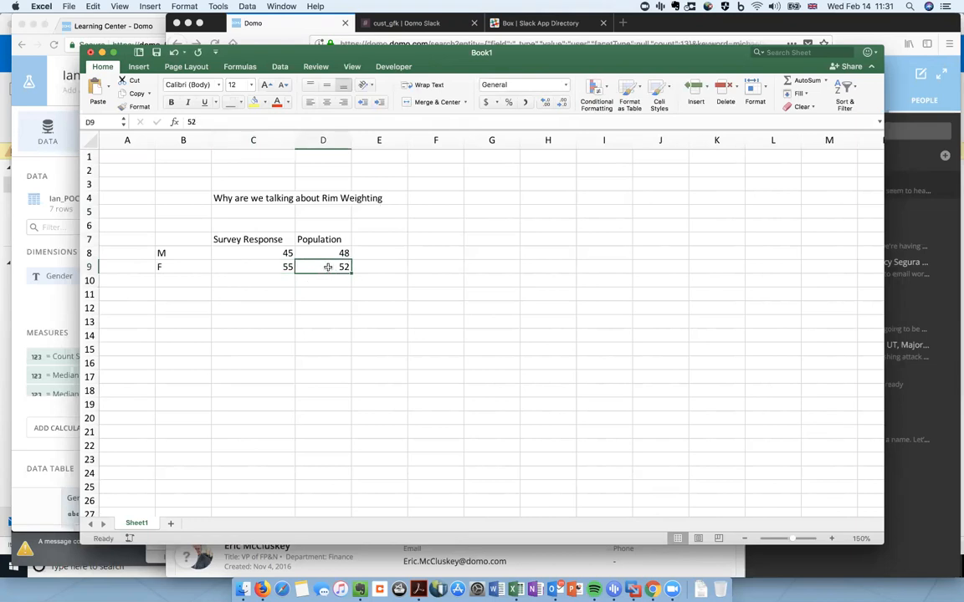
click(255, 251)
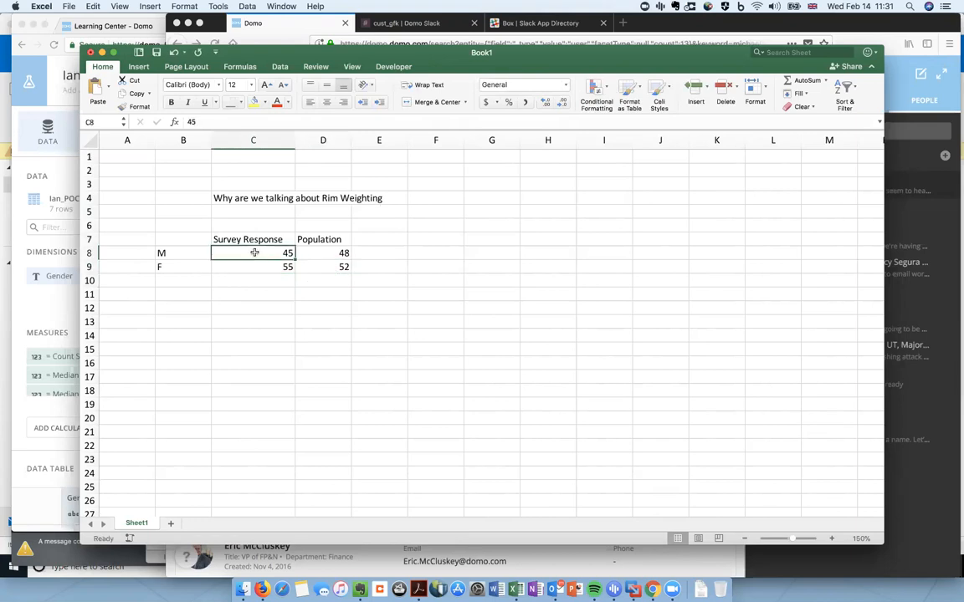
click(332, 251)
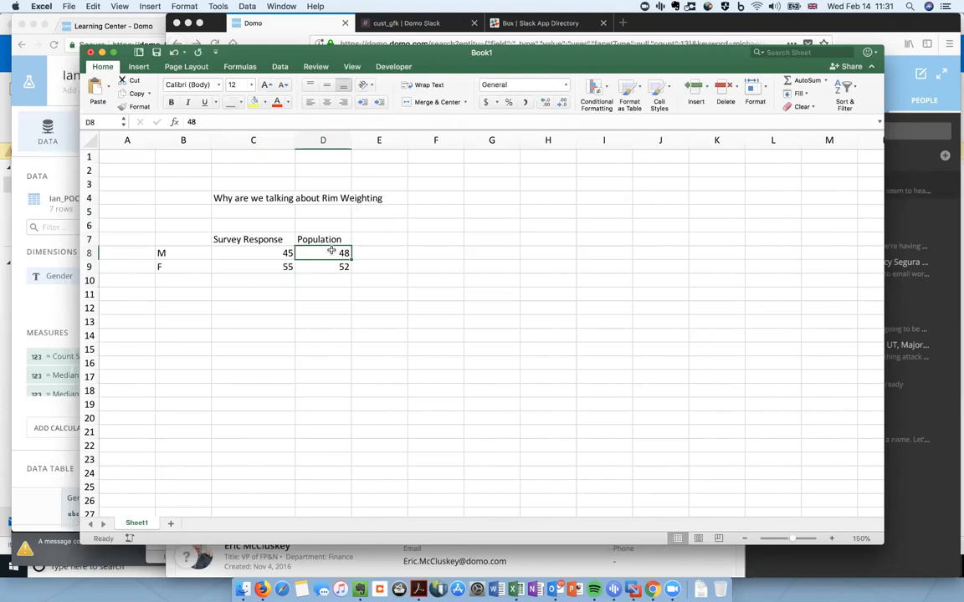
- Enter the heading "Rim" in F7, leaving column E empty beside the Population column
click(365, 238)
key(Right)
text(Rim)
key(Return)
text(=)
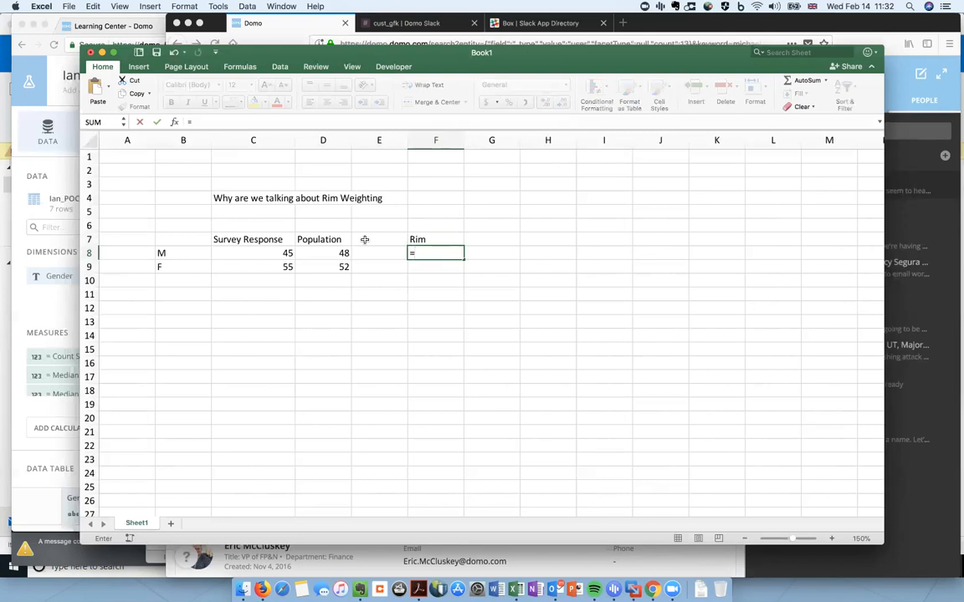
click(306, 268)
text(/)
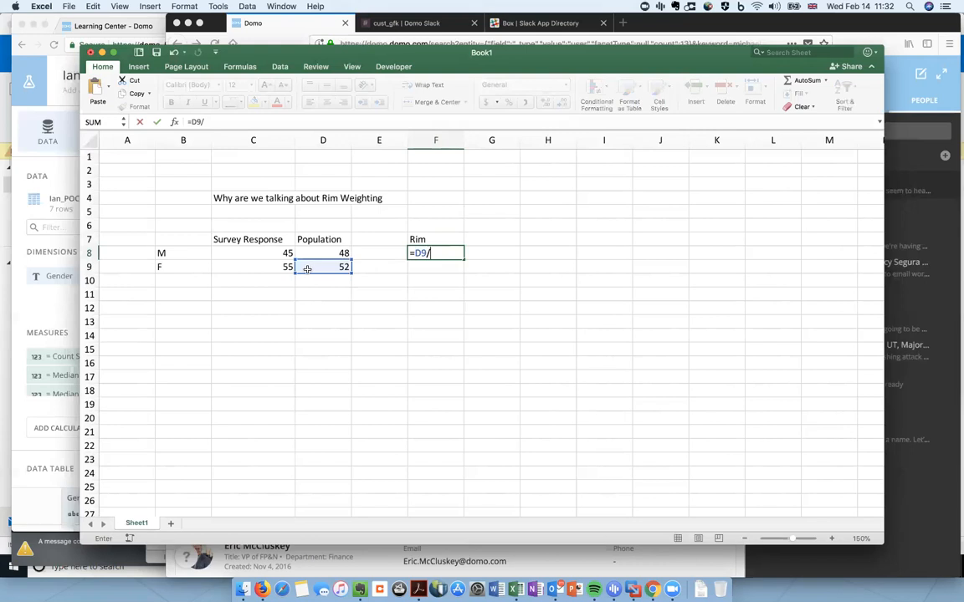
key(Up)
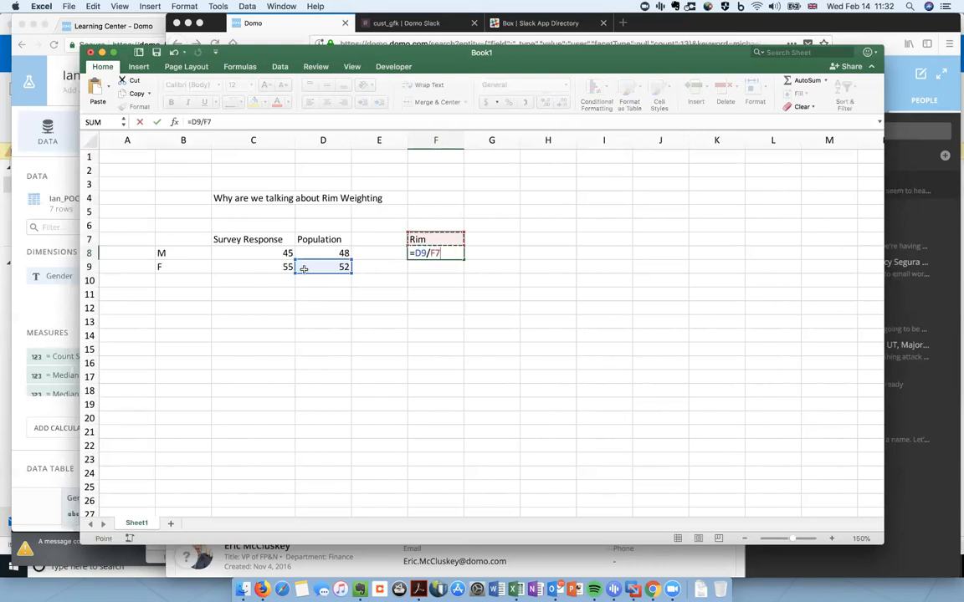
key(Escape)
- Calculate the rim weight for M in F8 with =D8/C8 and copy the formula to F9 for F
text(=)
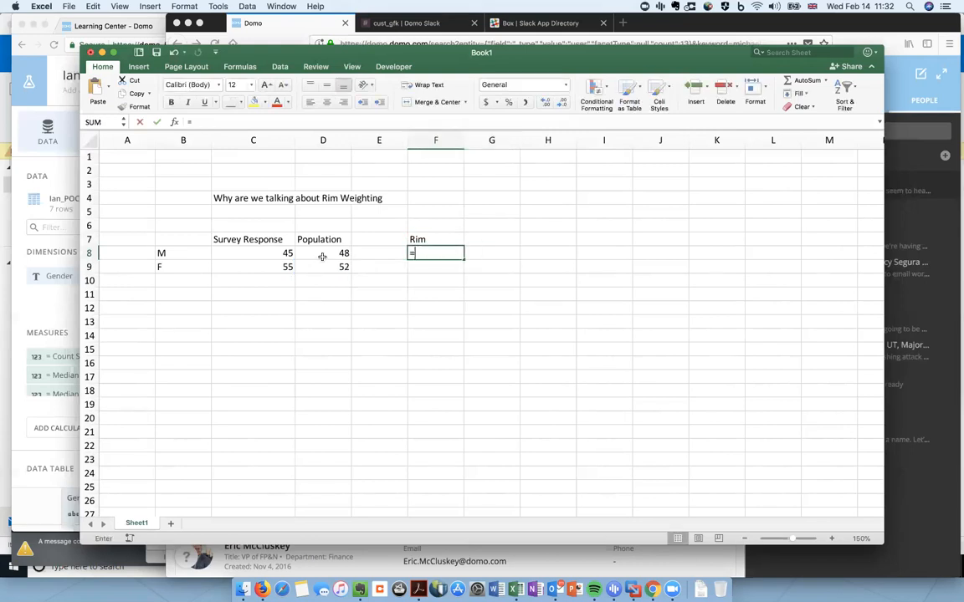
click(320, 256)
text(/)
click(283, 256)
key(Return)
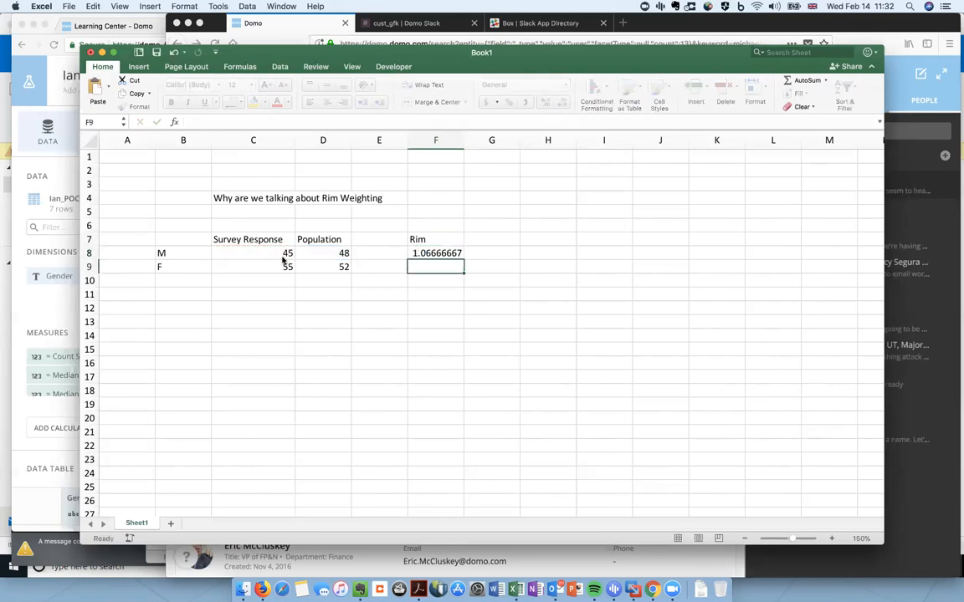
key(Up)
key(super+c)
key(Down)
key(super+v)
click(378, 322)
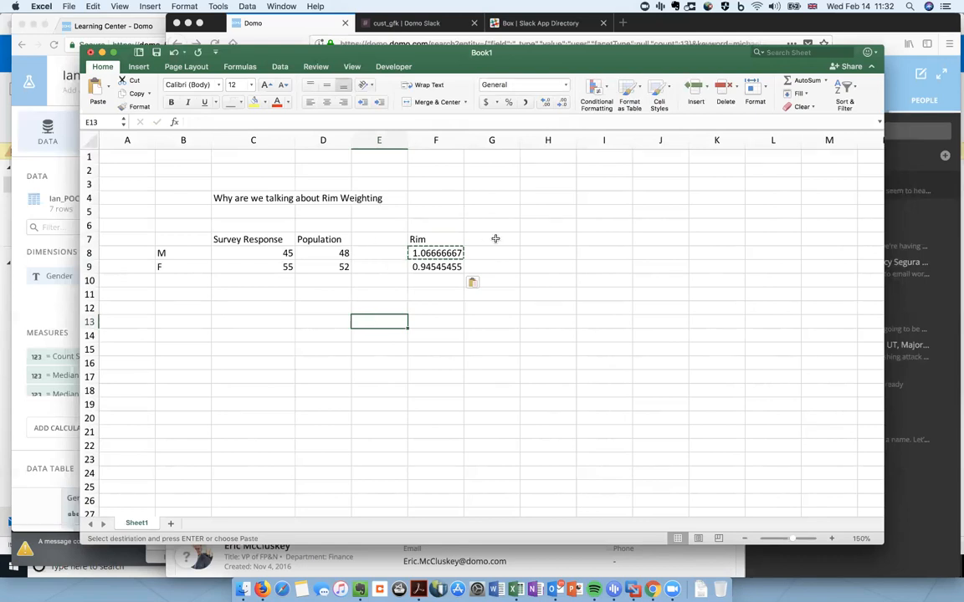
- Add the question heading "How much do you like soda" in G7 with scores 4 for M and 3 for F
click(495, 239)
text(How much do yo)
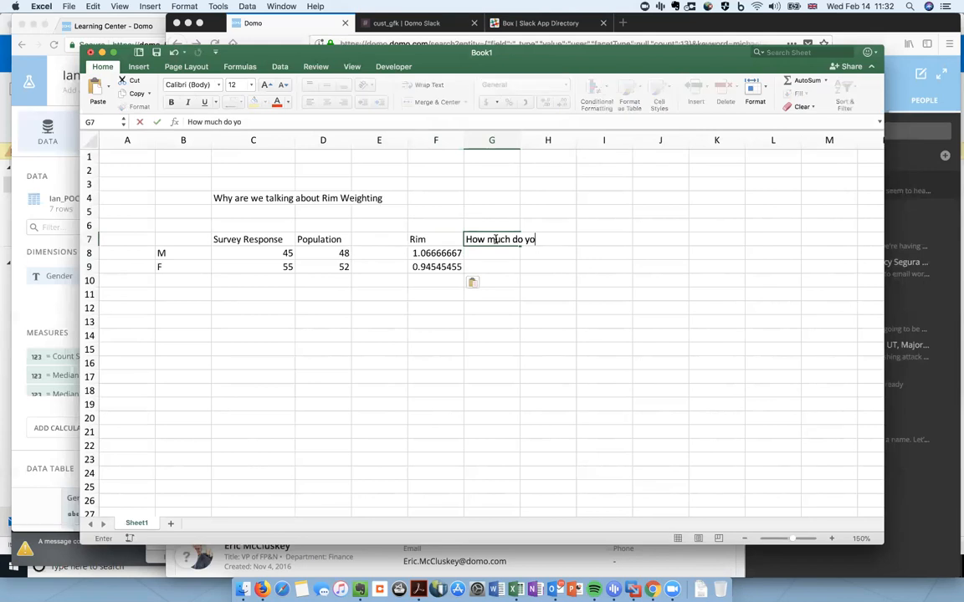
text(u like soda)
key(Return)
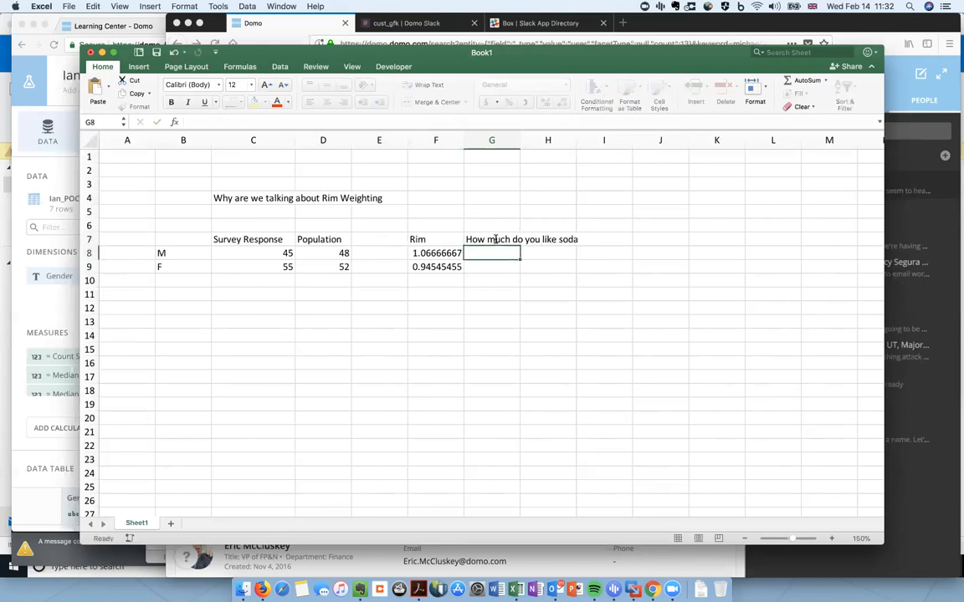
text(4)
key(Return)
text(3)
key(Return)
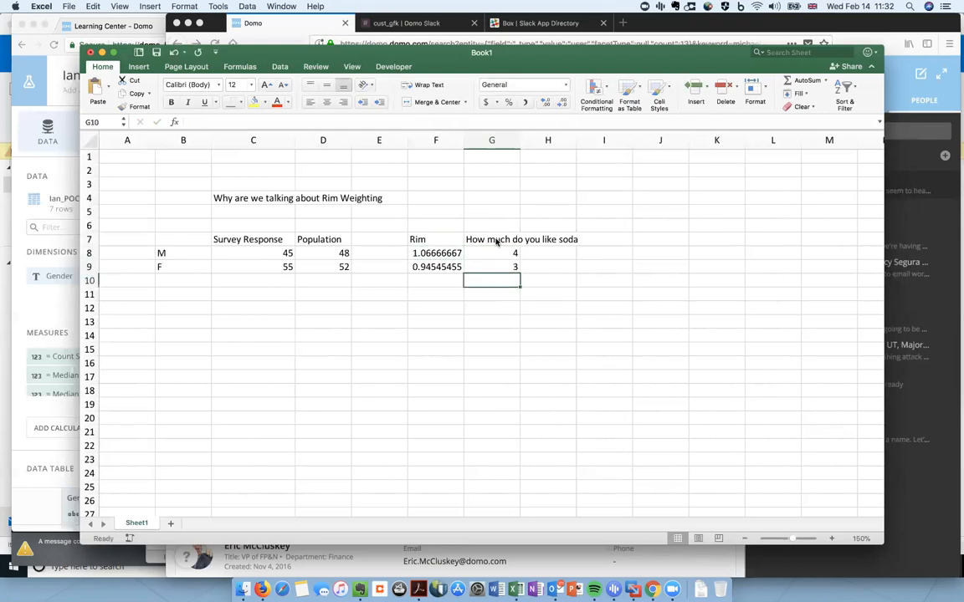
key(Up)
key(Up)
key(shift+Left)
key(Right)
key(Left)
key(Left)
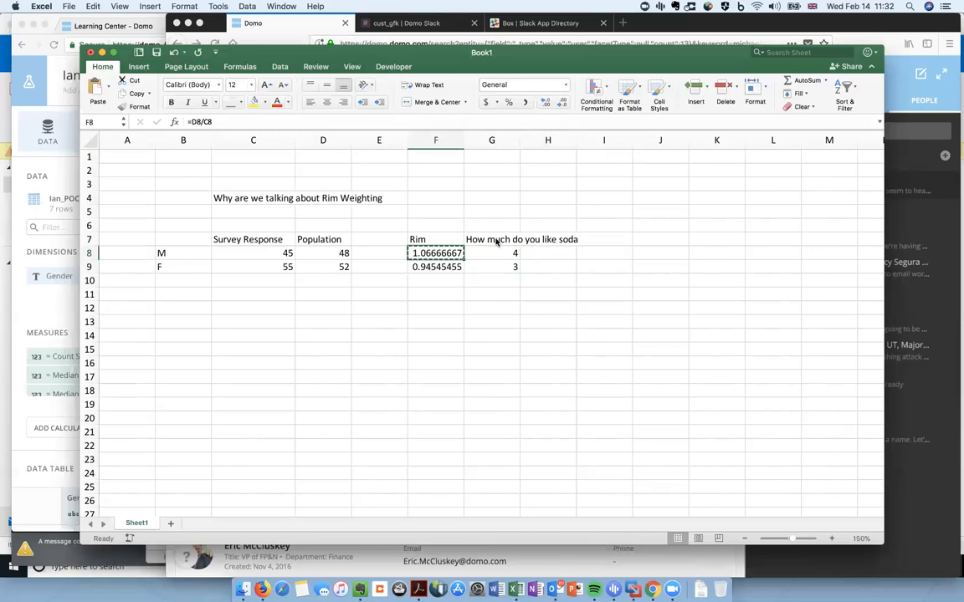
key(Right)
key(Left)
key(Right)
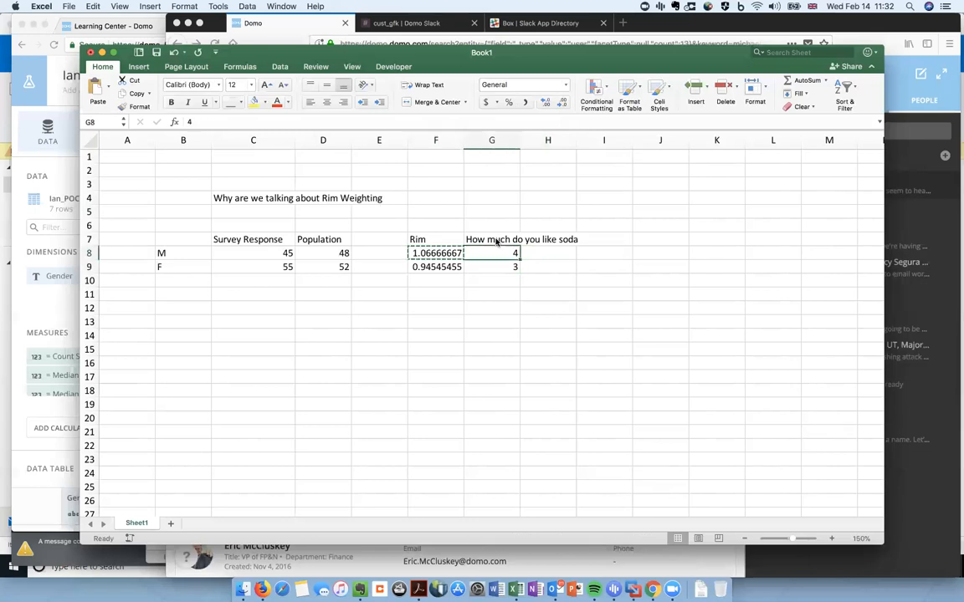
- Clear the soda question heading and its two scores from G7:G9
key(Up)
key(shift+Down)
key(shift+Down)
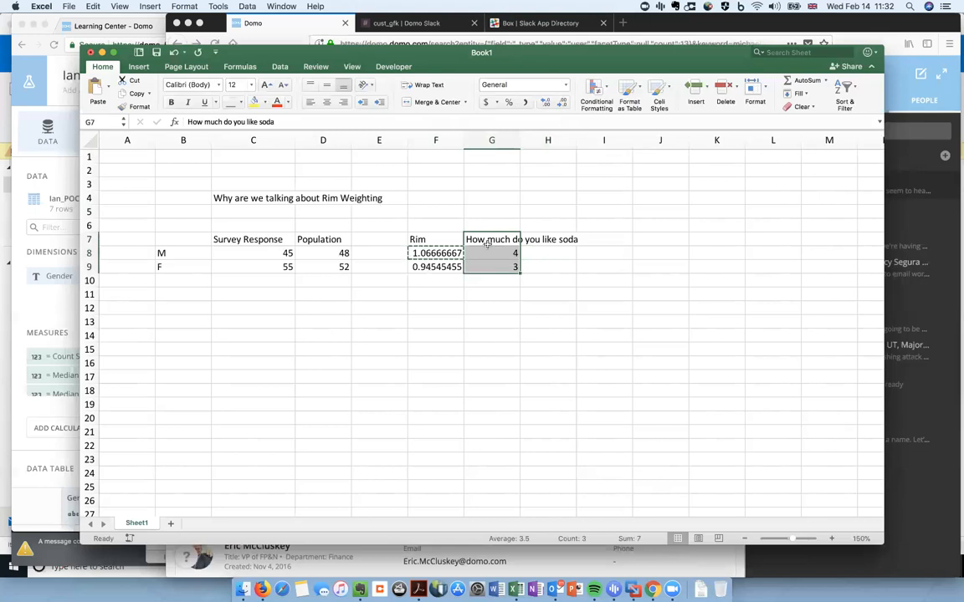
key(Delete)
click(209, 286)
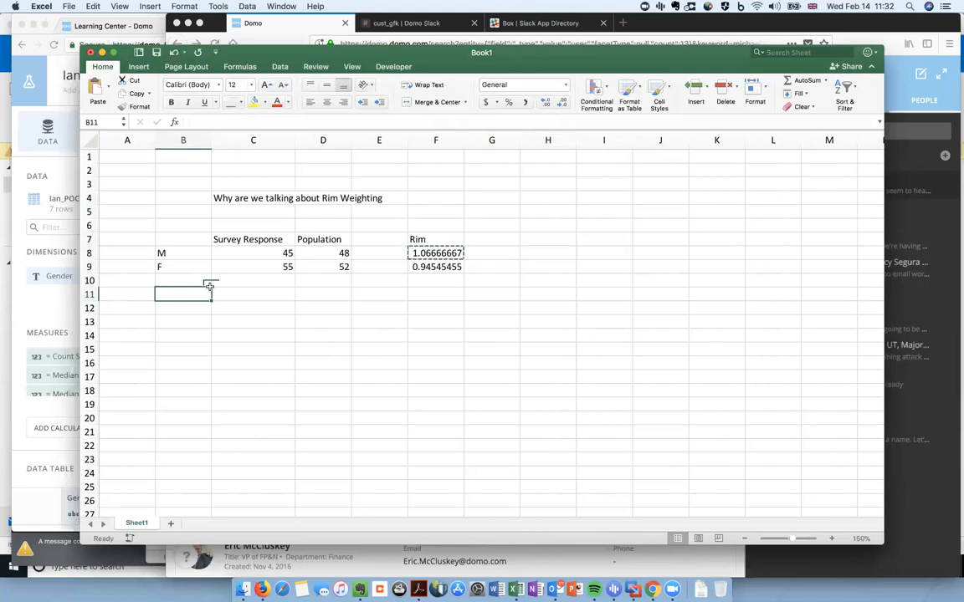
drag(193, 253, 198, 265)
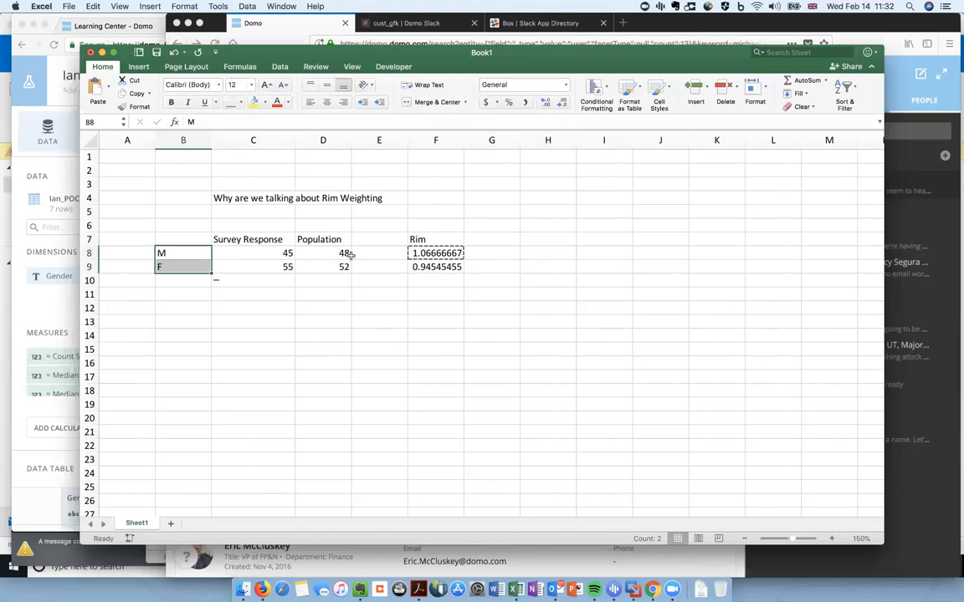
drag(441, 253, 437, 266)
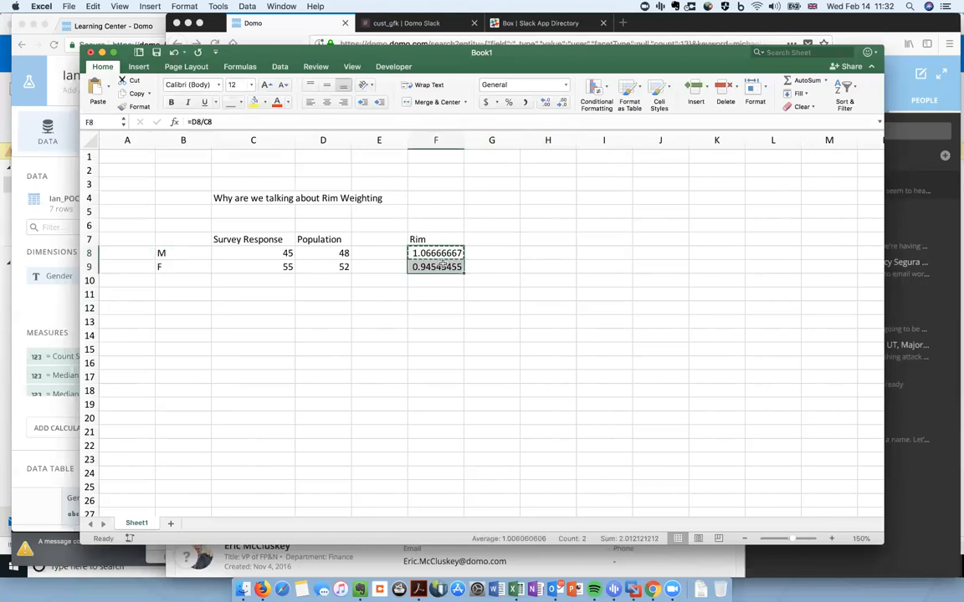
- Start a second table with the heading "Job" in B12 and the categories a, b and c in B13:B15
click(177, 318)
key(Up)
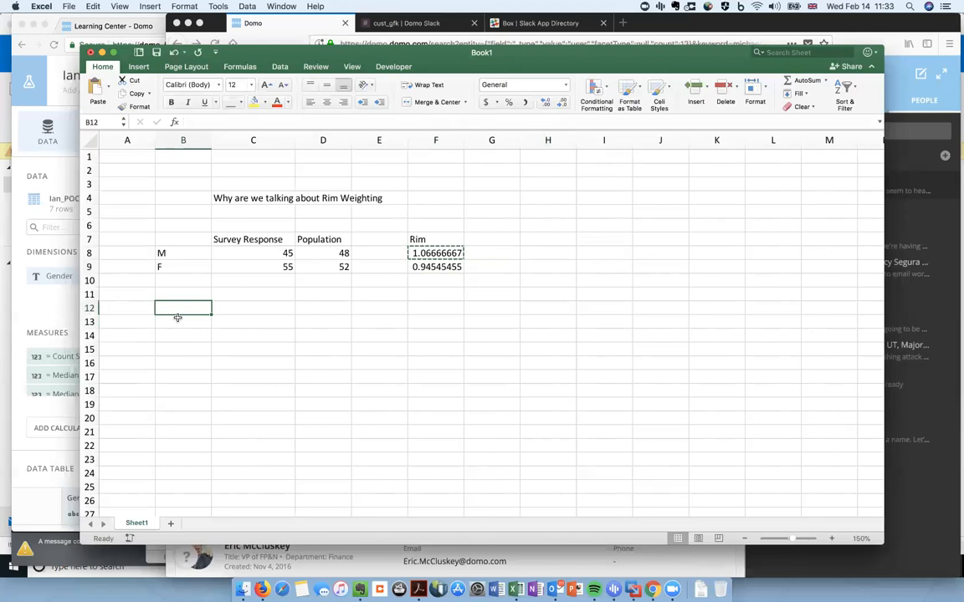
text(Job)
key(Return)
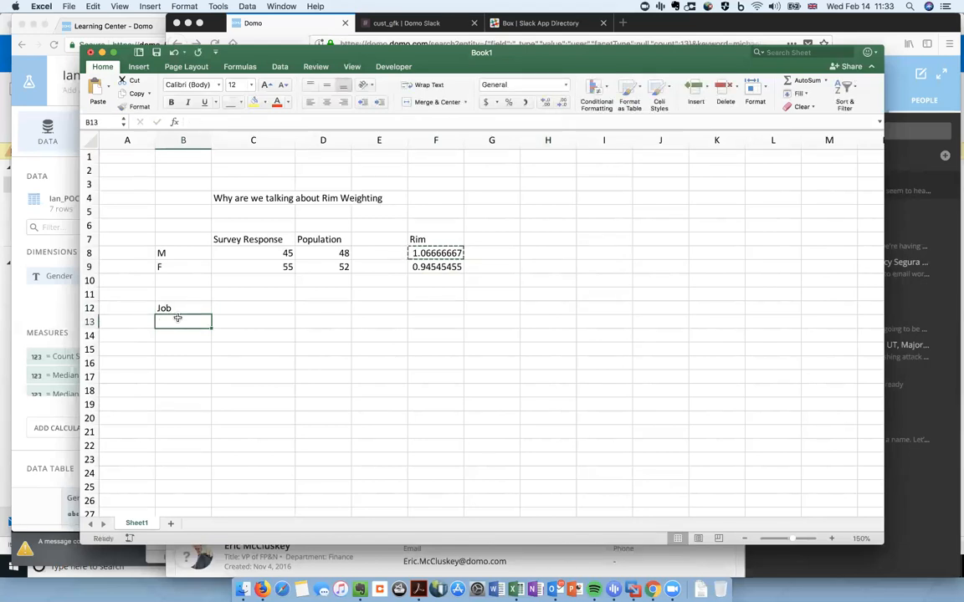
text(a)
key(Return)
text(b)
key(Return)
text(c)
key(Return)
key(Up)
- Enter the survey response shares 0.33, 0.5 and 0.27 for jobs a, b and c in C13:C15
click(221, 323)
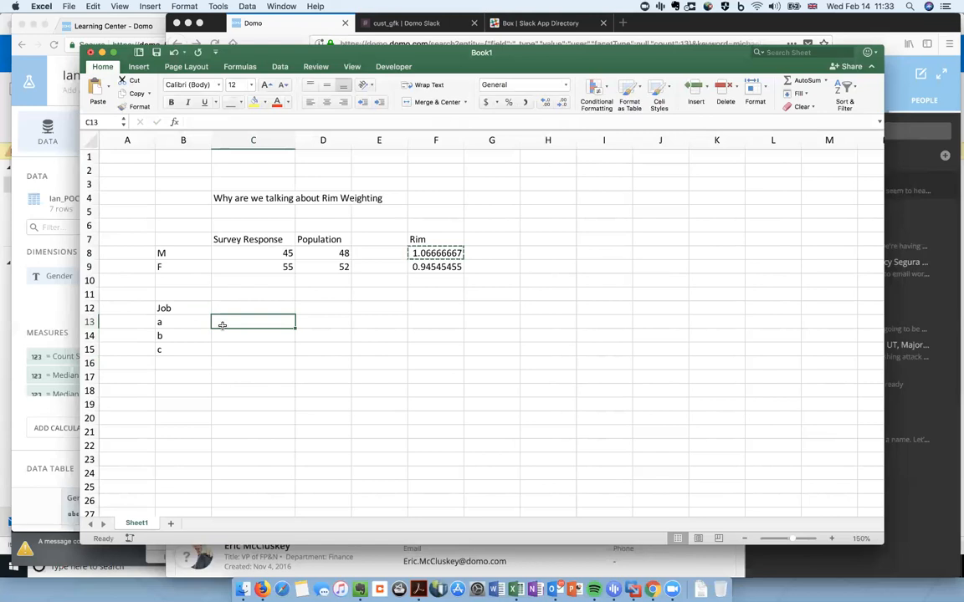
text(0.33)
key(Return)
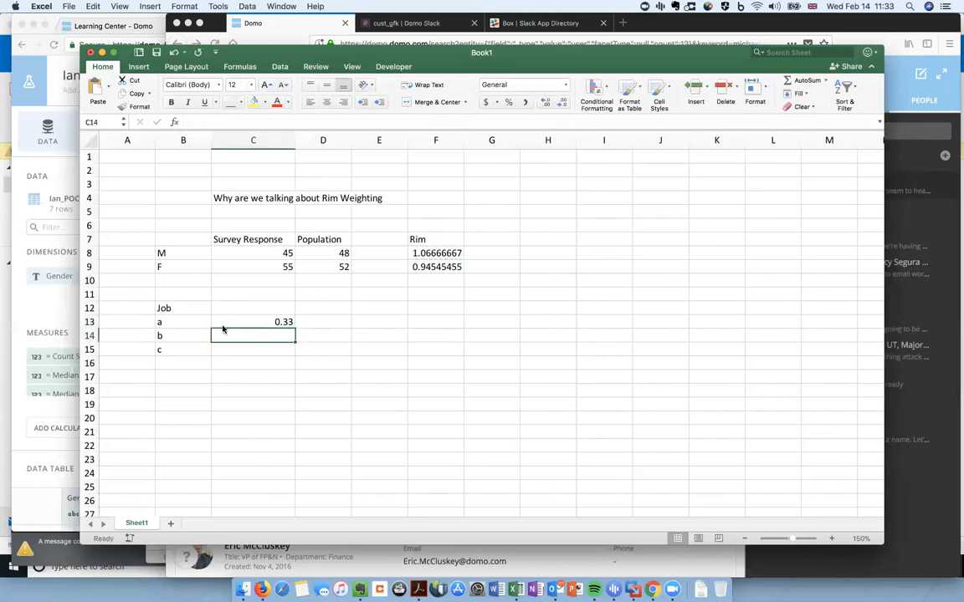
text(0.5)
key(Return)
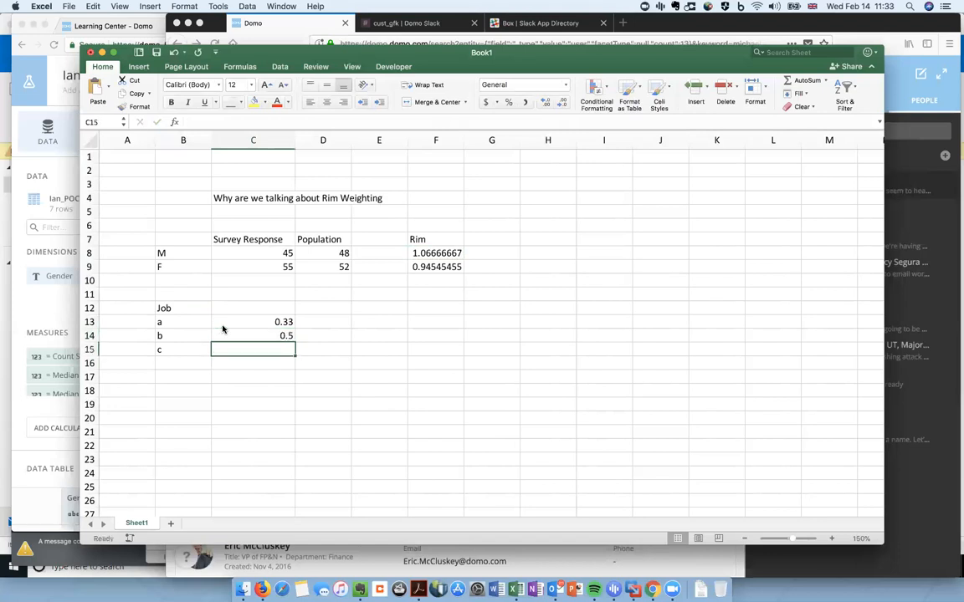
text(.)
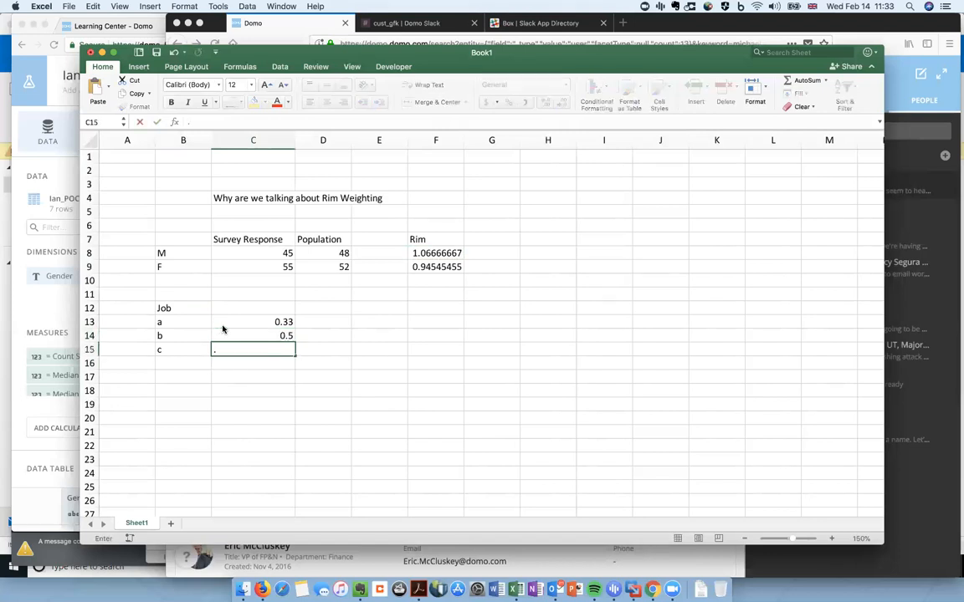
text(27)
key(Tab)
- Enter the population shares 0.45 for job a in D13 and 0.32 for job b in D14
key(Up)
key(Up)
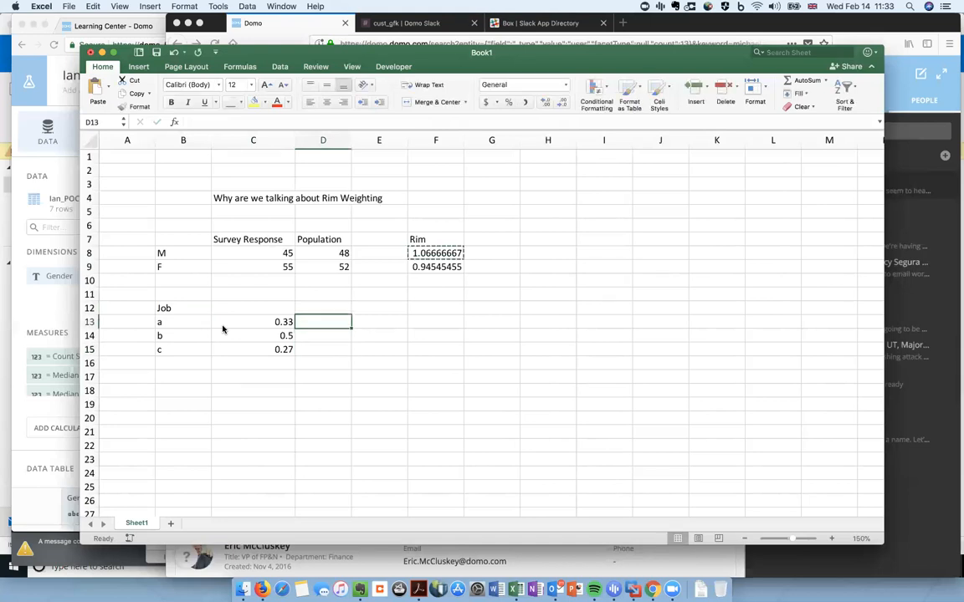
text(.45)
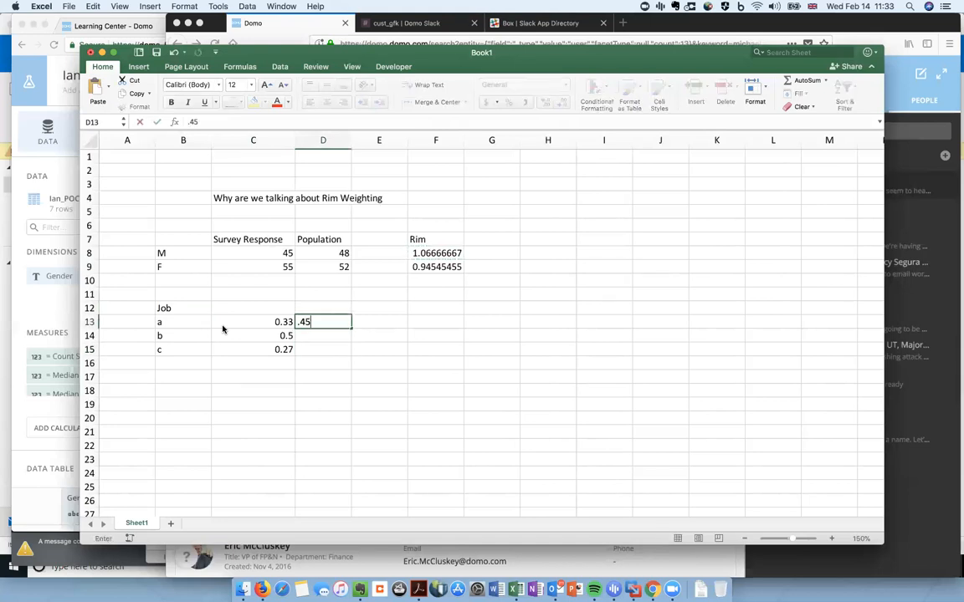
key(Return)
text(.32)
key(Return)
- Calculate the population share of job c in D15 as the remainder with =1-(D13+D14)
text(=1()
key(BackSpace)
text(- ()
key(Up)
key(Up)
text(+)
key(Up)
text())
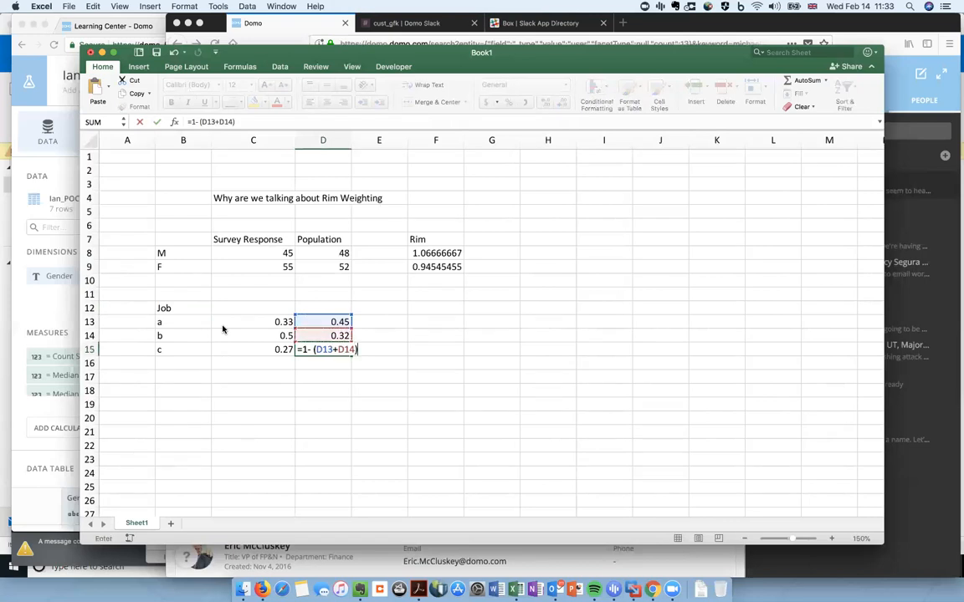
key(Return)
key(Up)
key(Up)
key(Up)
key(Down)
key(Down)
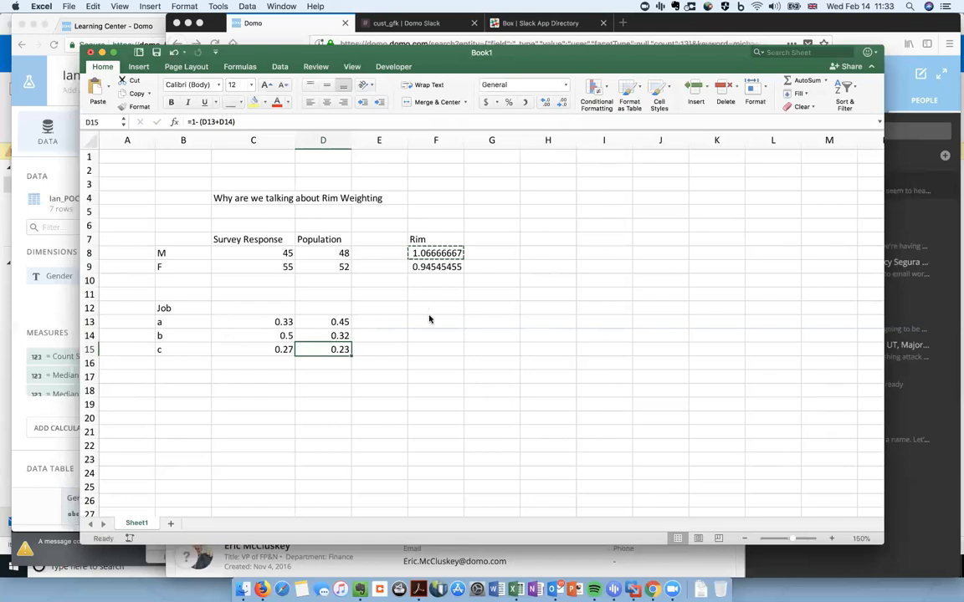
- Copy the rim weight formula from F9 into F13:F15 for jobs a, b and c
click(429, 321)
click(435, 271)
key(cmd+c)
key(Down)
key(Down)
key(Down)
key(Down)
key(cmd+v)
key(Down)
key(super+v)
key(Down)
key(super+v)
key(Down)
key(Down)
key(Down)
key(Down)
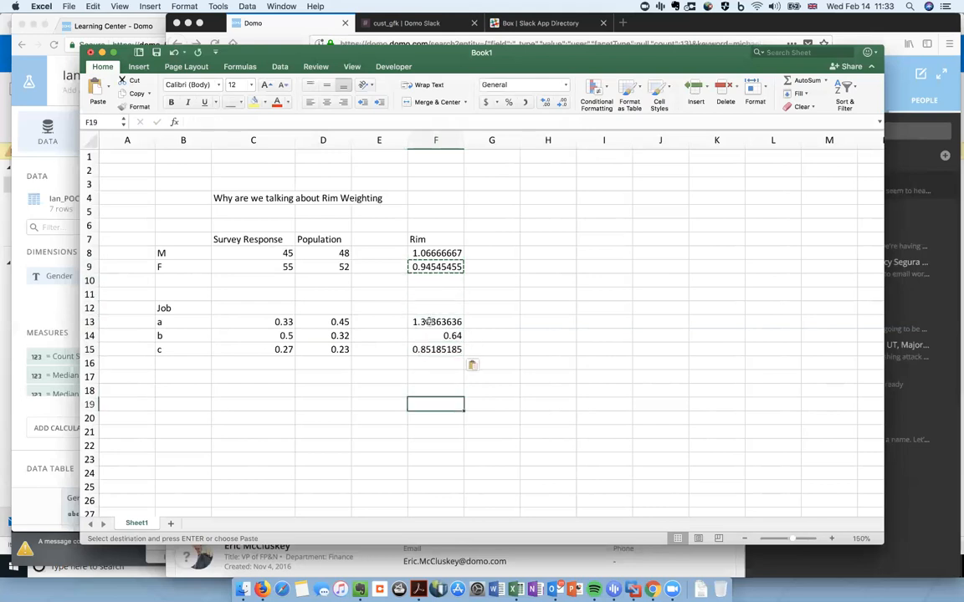
- Examine the rim formula in F13, the gender and job categories, and the survey and population shares in the gender table
click(422, 321)
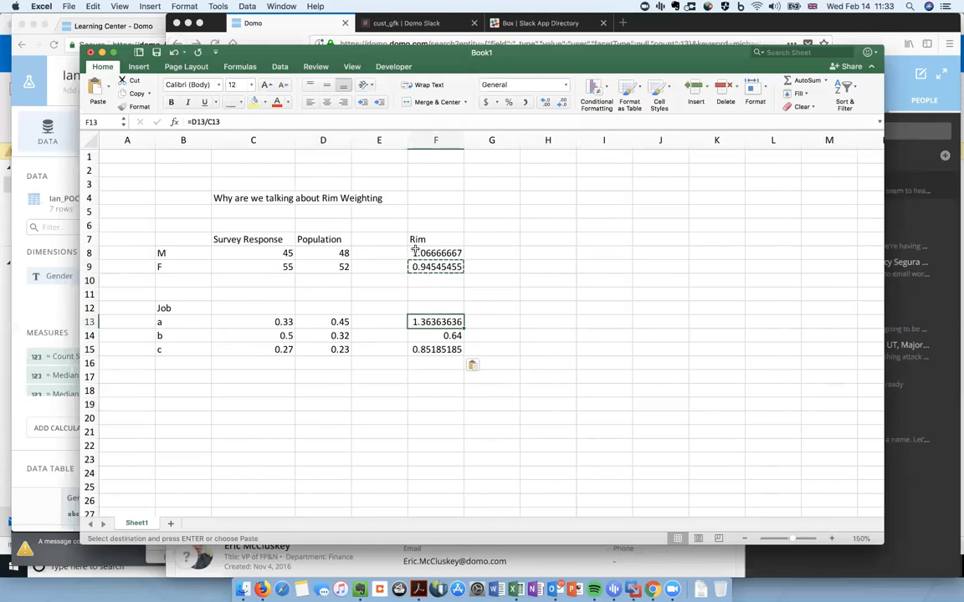
click(162, 253)
click(168, 321)
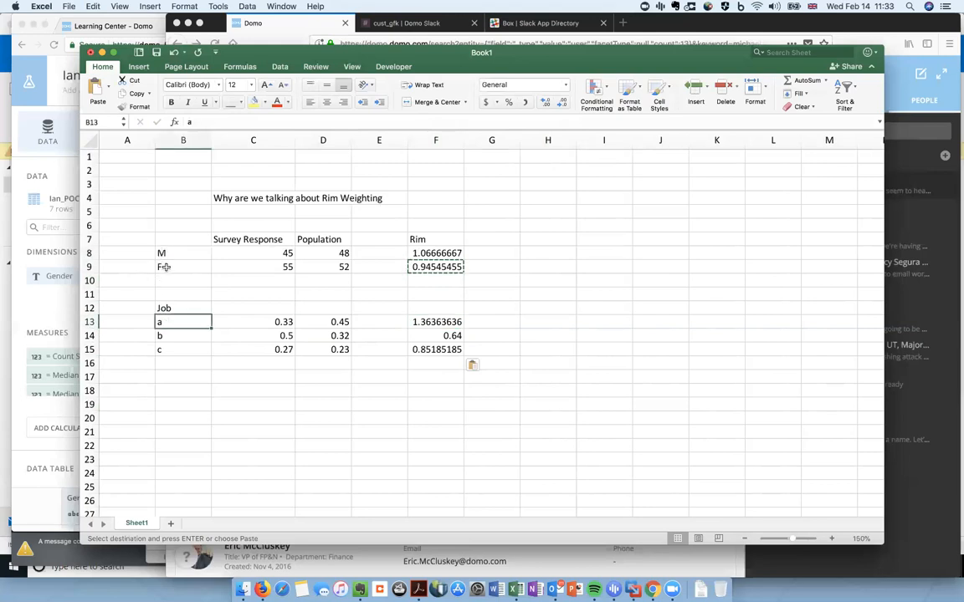
click(166, 265)
click(168, 322)
click(165, 258)
click(169, 335)
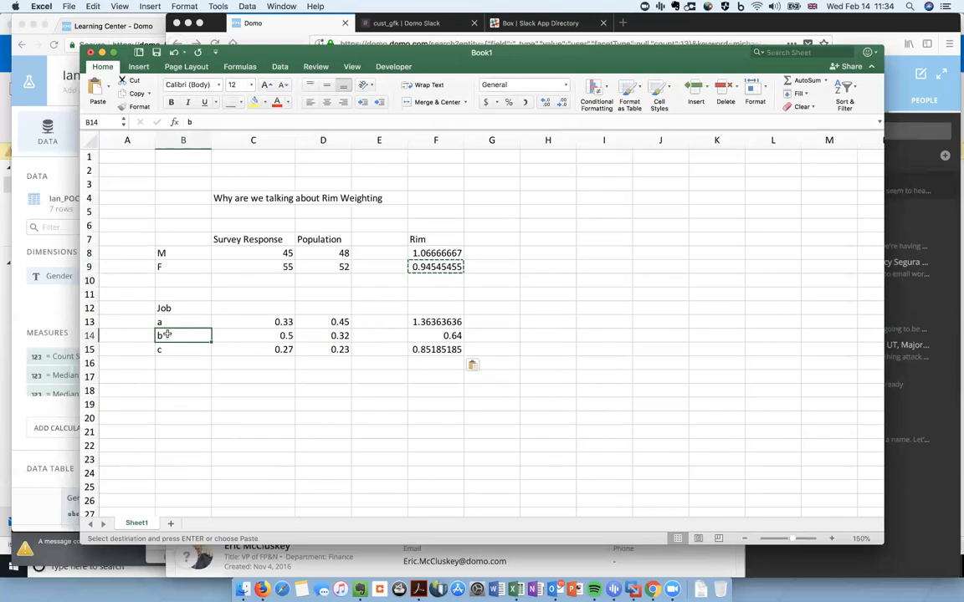
click(237, 399)
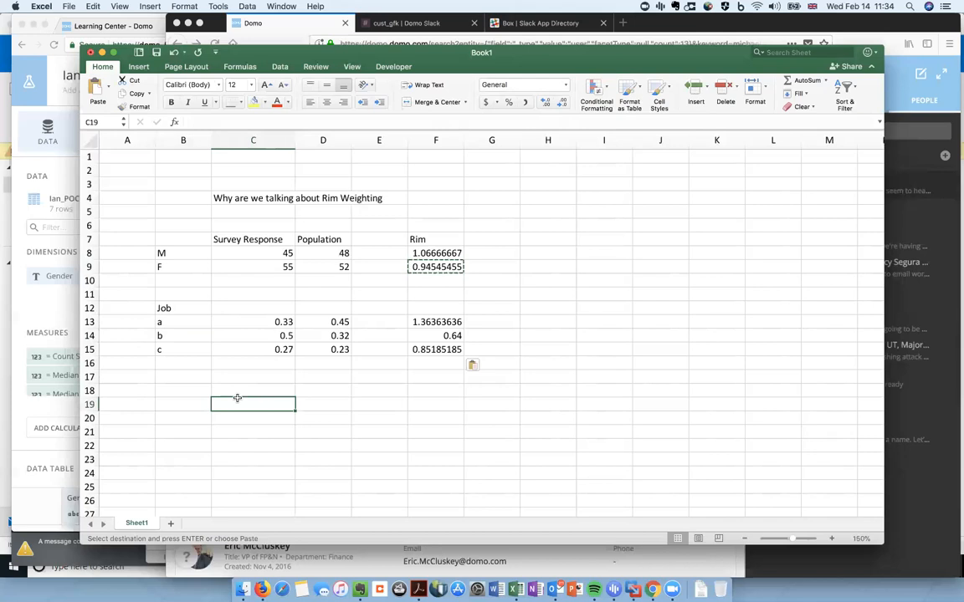
click(241, 197)
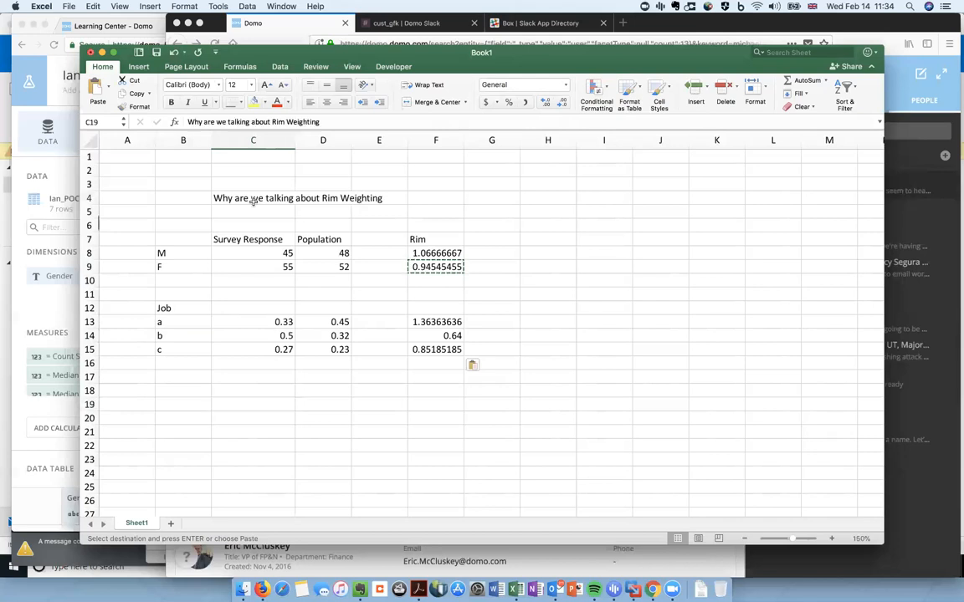
click(523, 222)
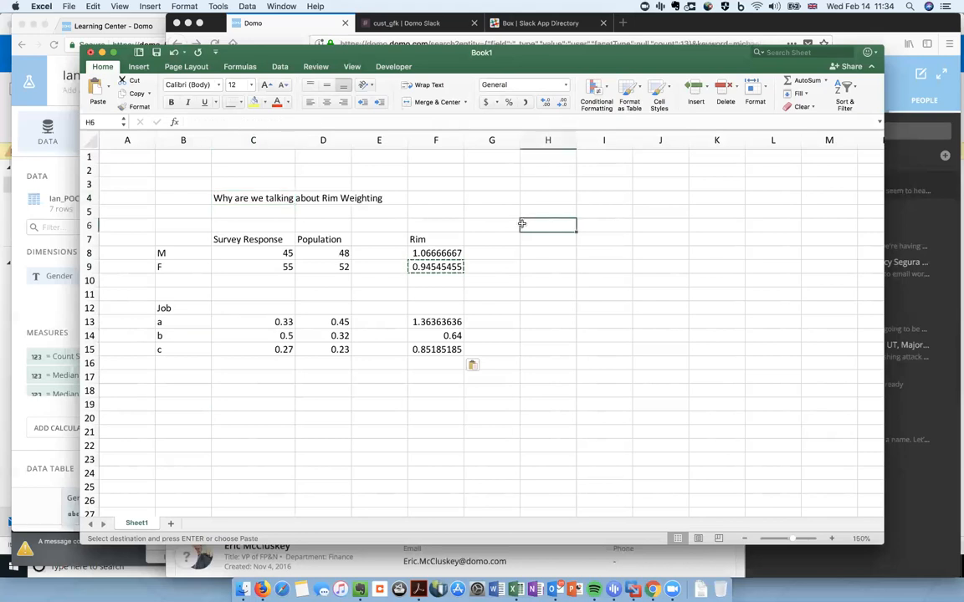
click(313, 259)
drag(313, 259, 316, 268)
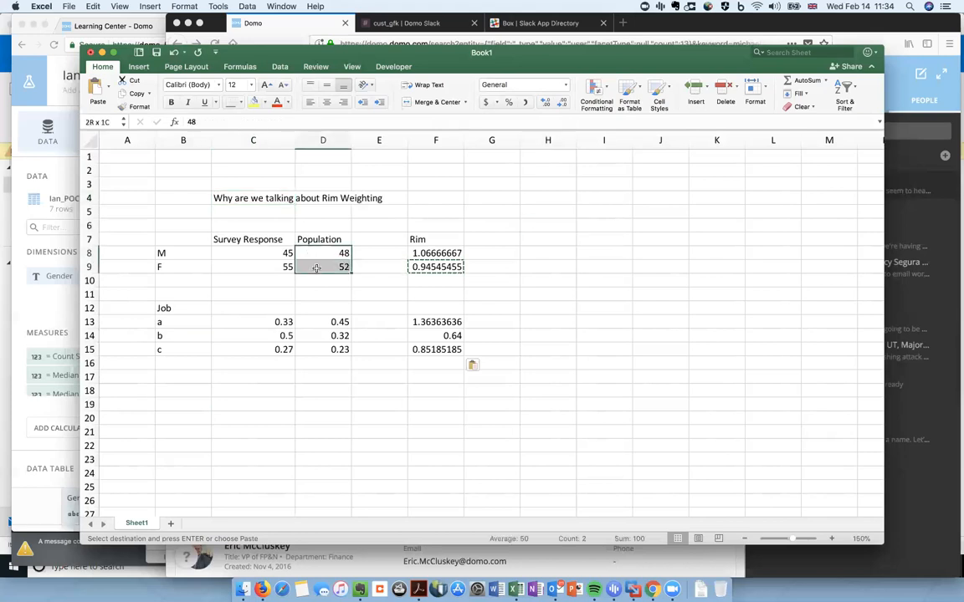
key(Up)
shift+click(190, 268)
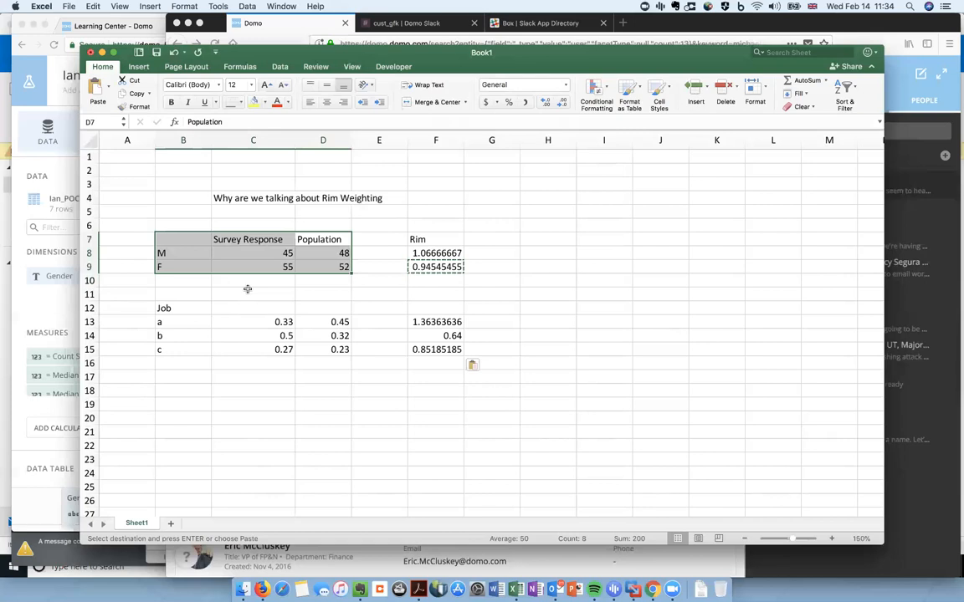
- Start a results table with the headings "Survey Reults" in D18 and "Weight for Just Adj Gender" in E18
click(311, 392)
text(Survey Reults)
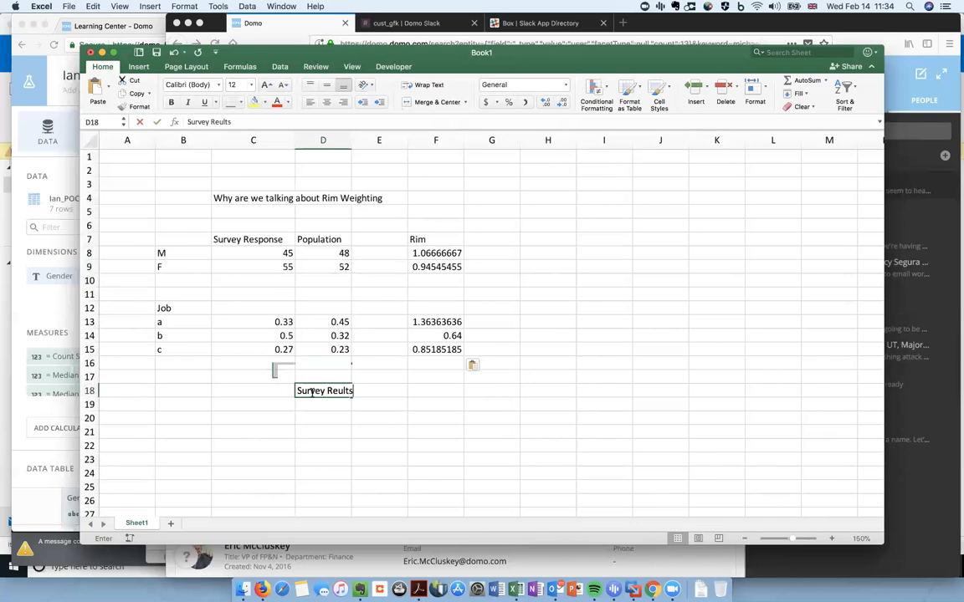
key(Tab)
text(Weight f)
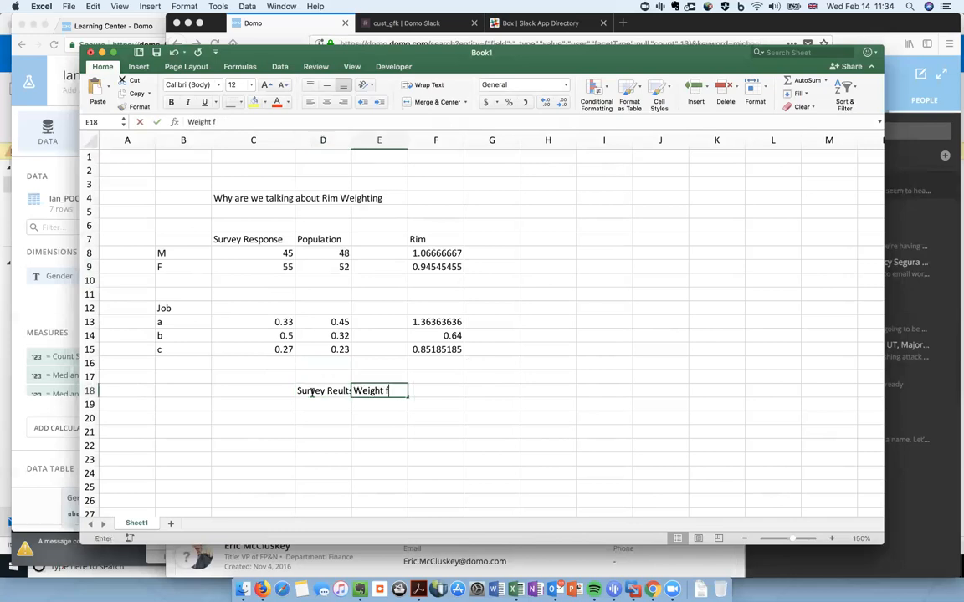
text(or Just Adj M)
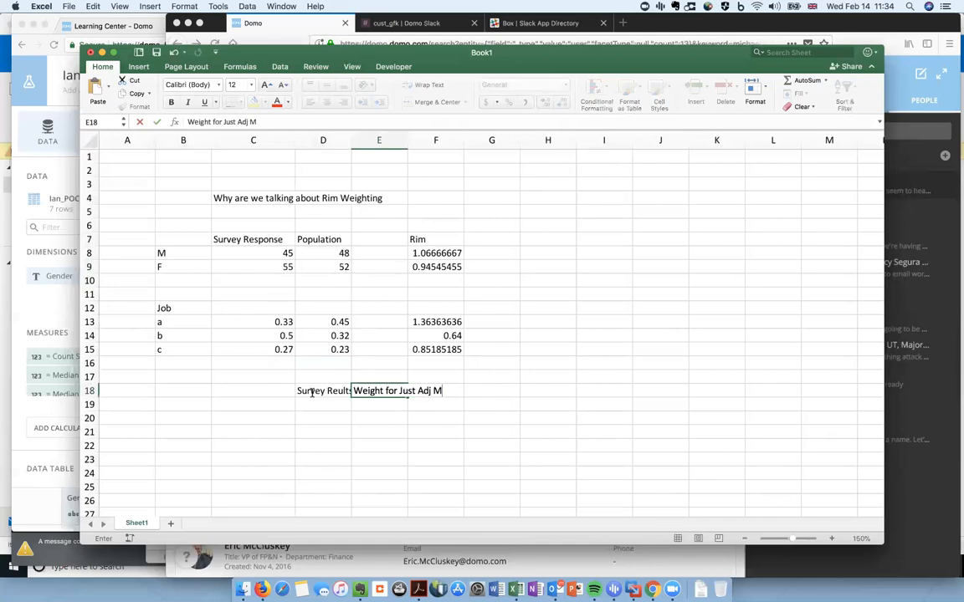
key(BackSpace)
text(Gender)
key(Tab)
- Enter the heading "Weight Adj Gend and Job" in F18
text(Weight Adj Gend)
key(Up)
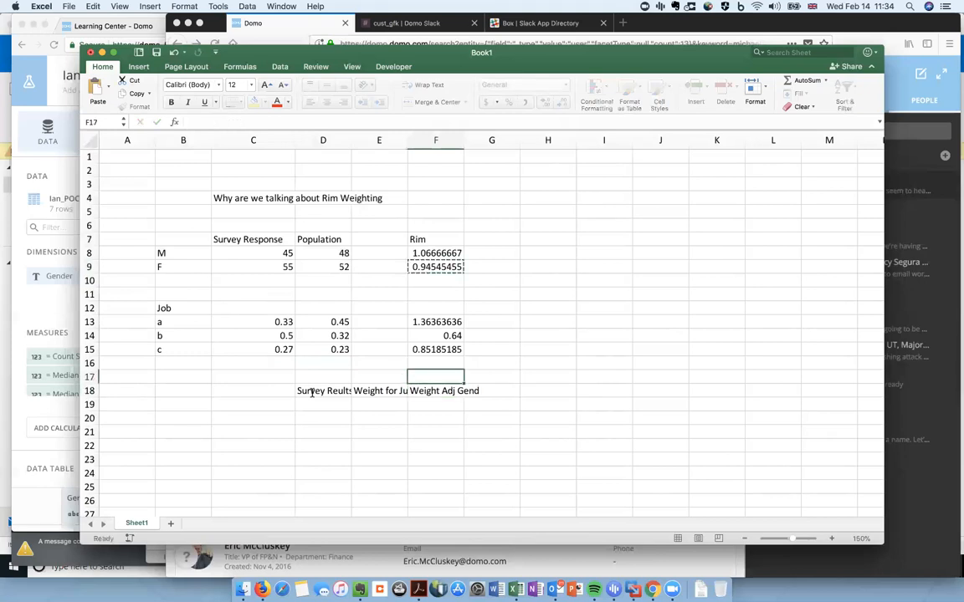
key(Down)
click(273, 123)
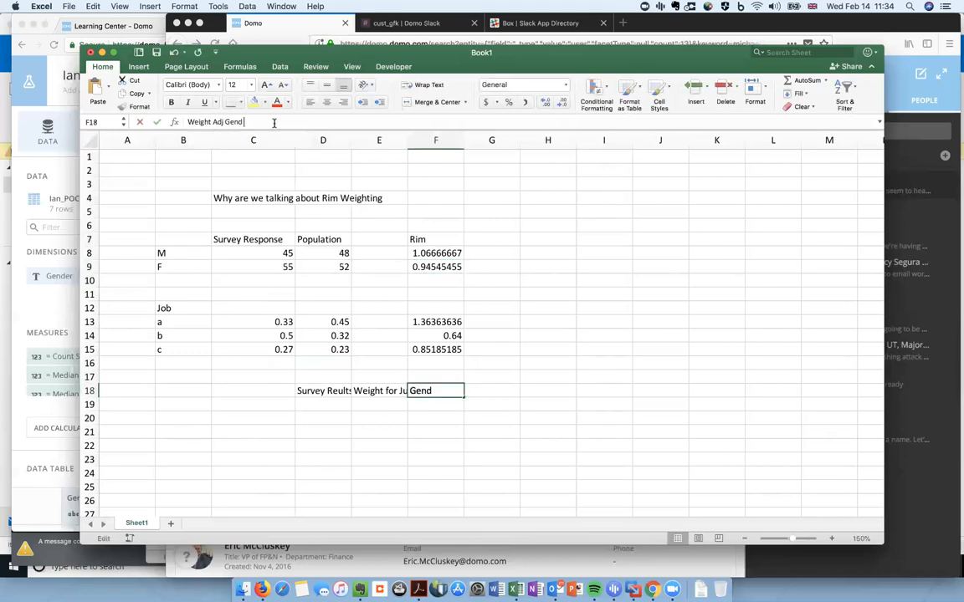
text(and Job)
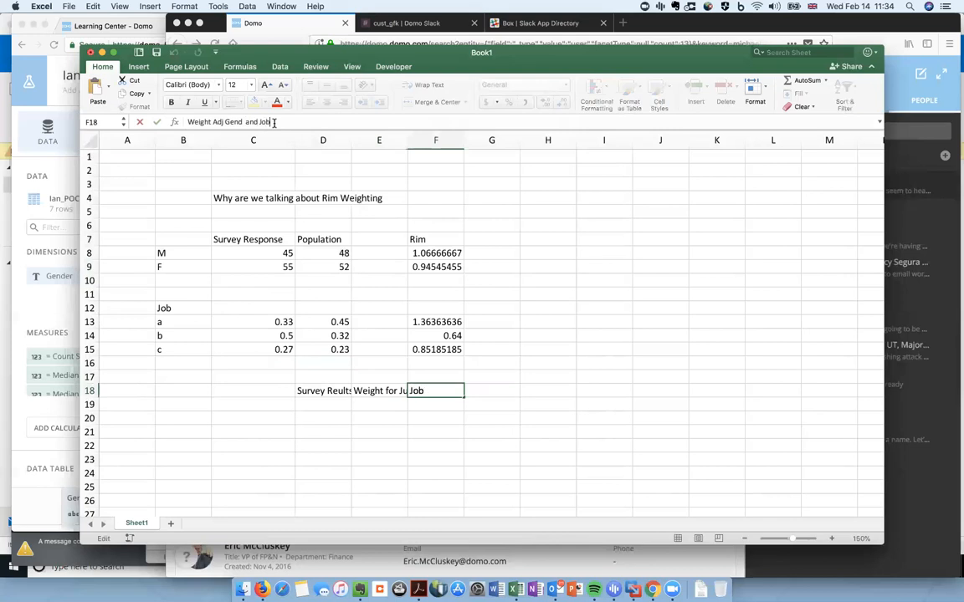
key(Tab)
- Add the headings "Weight For job" in G18 and "Weight for jbo gender , ..." in H18
text(J)
key(BackSpace)
text(Weight For)
key(Tab)
text(job)
key(Tab)
text(Weig)
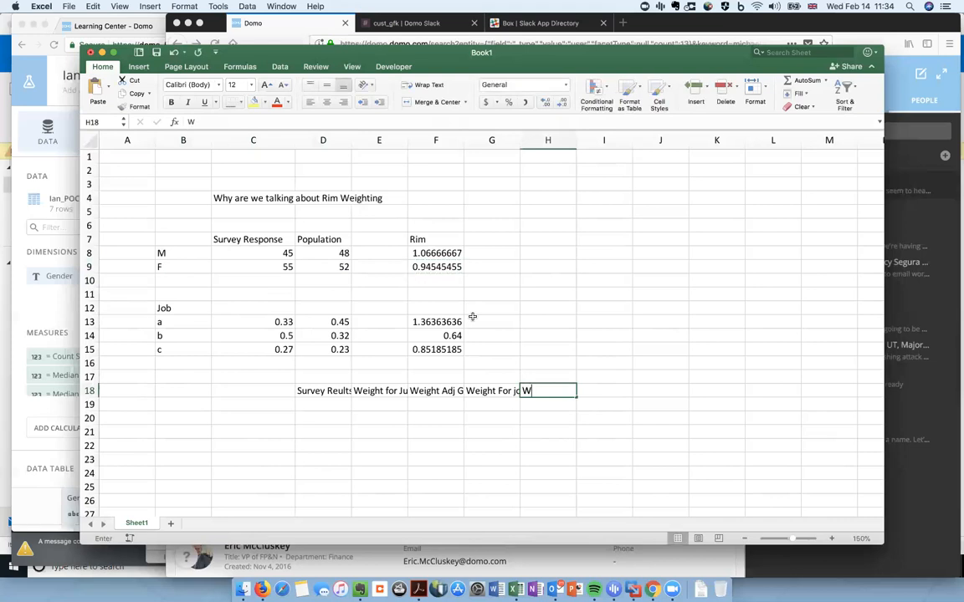
text(ht for jbo gender , ..)
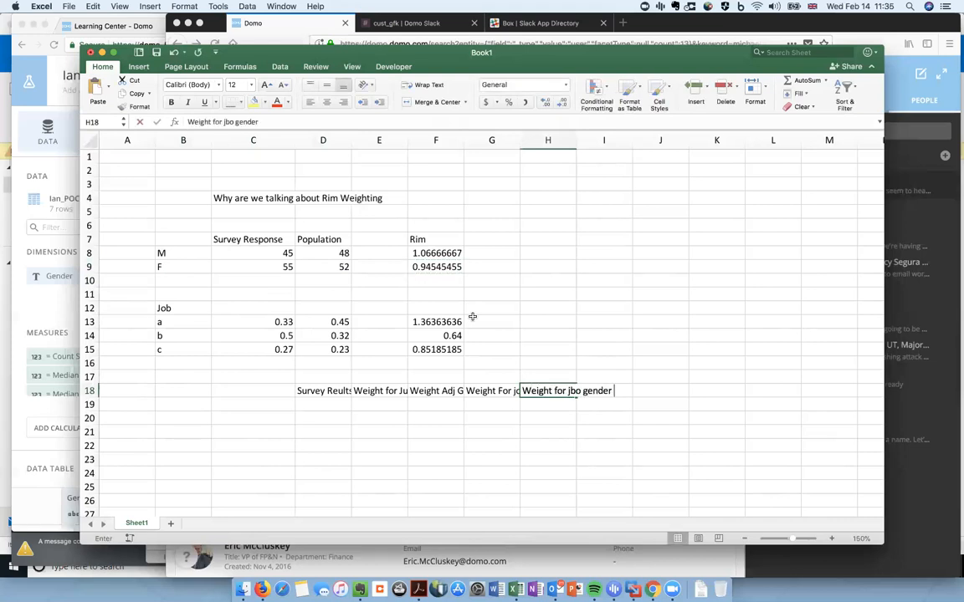
key(Return)
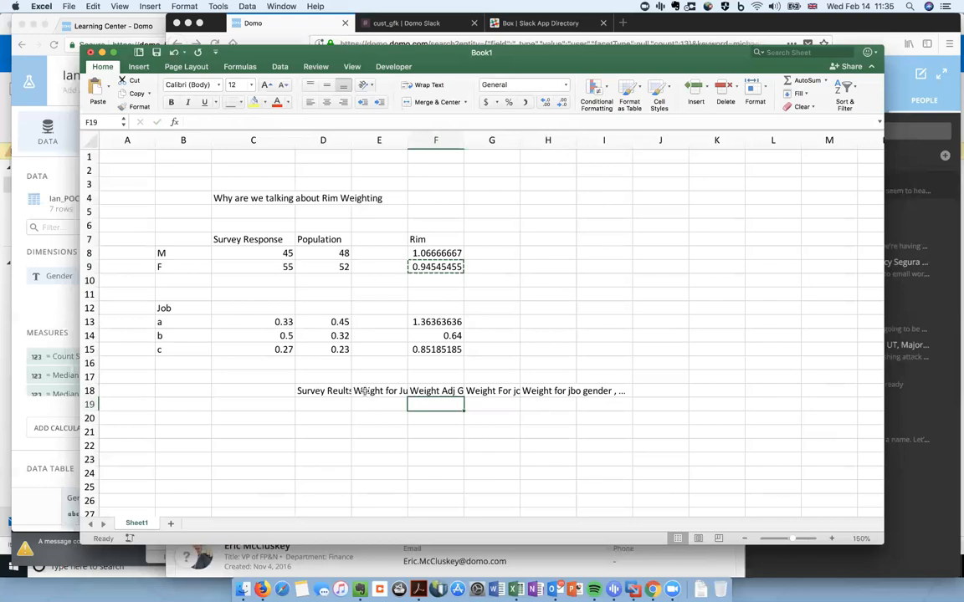
- Examine the weighting columns E to H in rows 18 to 22, first together and then individually
click(369, 393)
drag(490, 391, 531, 393)
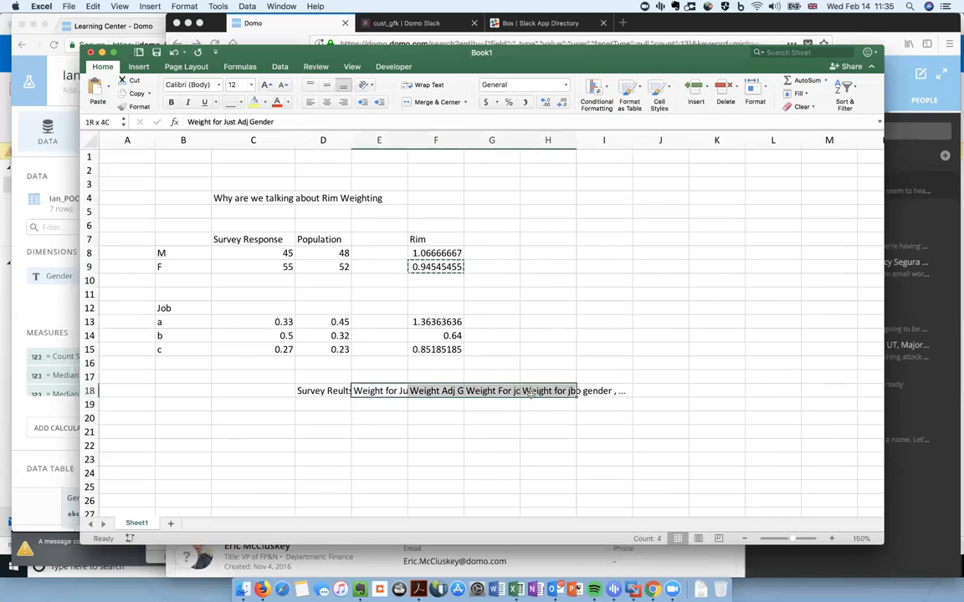
drag(531, 393, 547, 445)
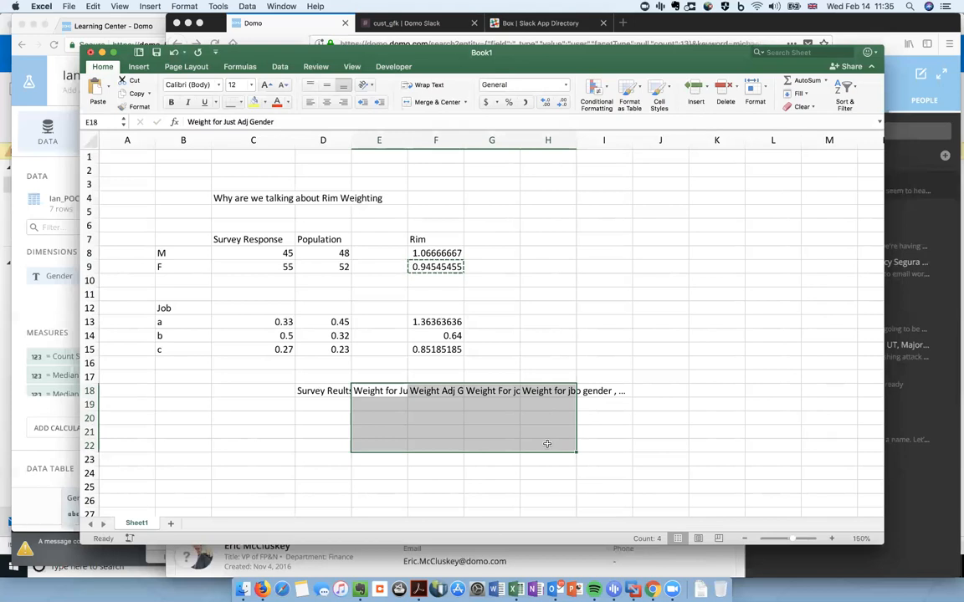
click(416, 414)
drag(430, 392, 438, 460)
drag(490, 393, 487, 450)
drag(550, 393, 545, 449)
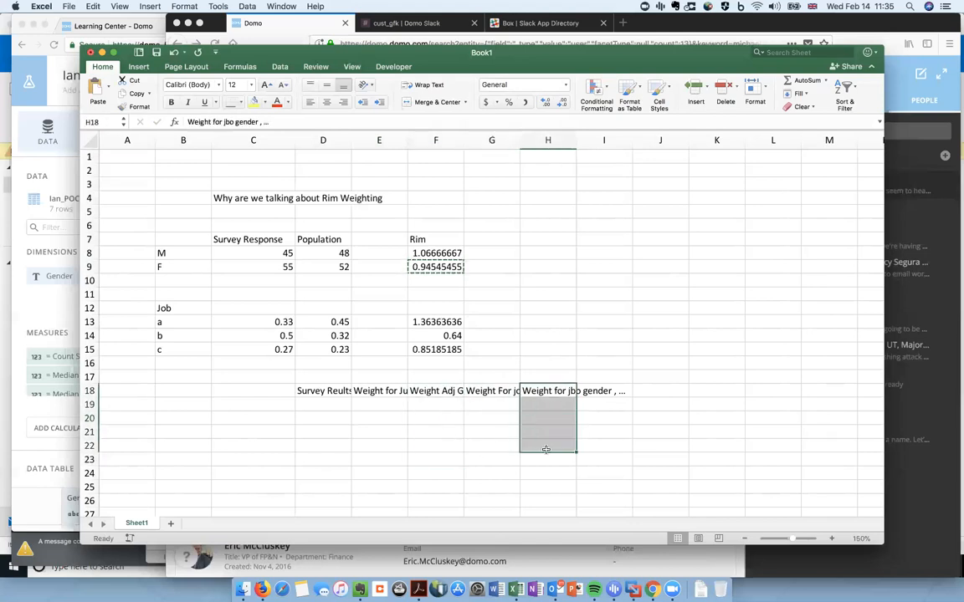